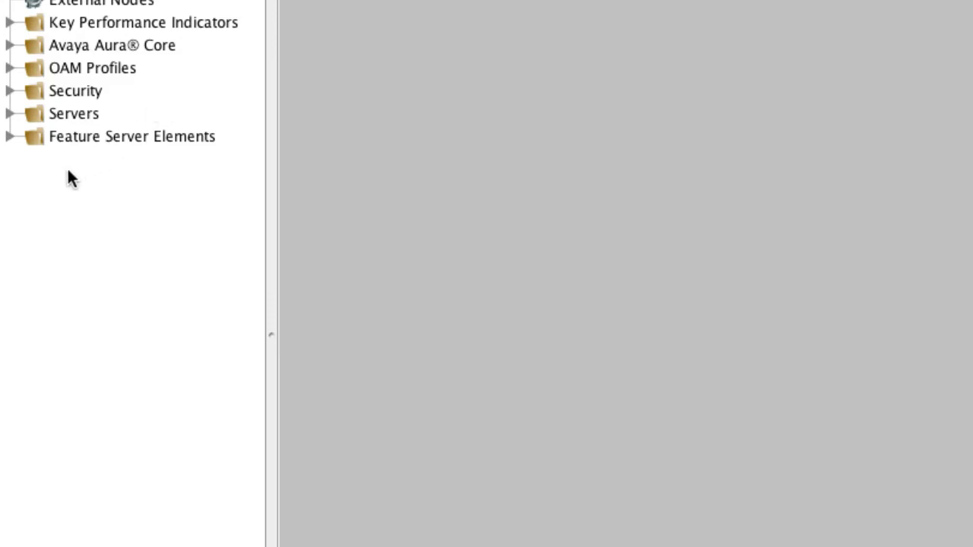
# Open NE Maintenance for the web conferencing server WCS1 under Feature Server Elements
pyautogui.click(9, 137)
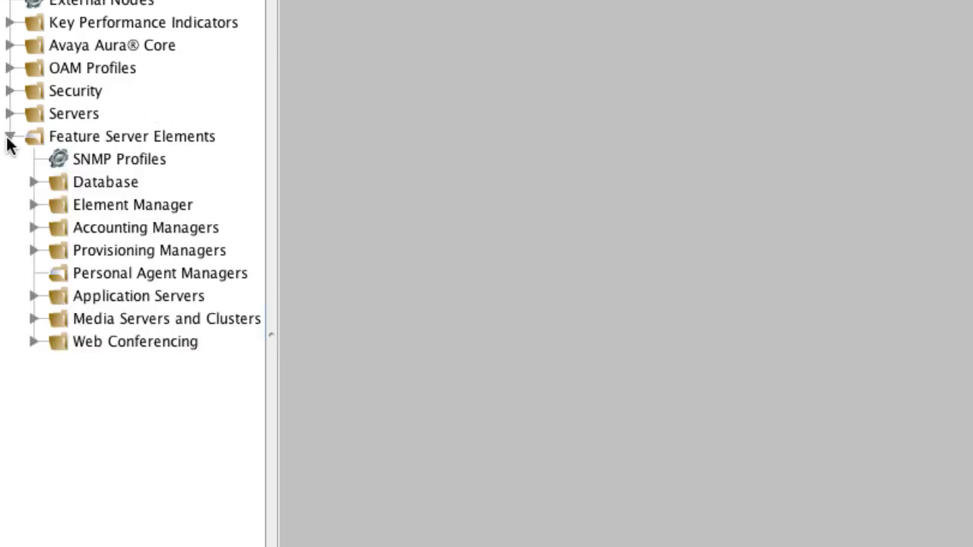
pyautogui.click(32, 341)
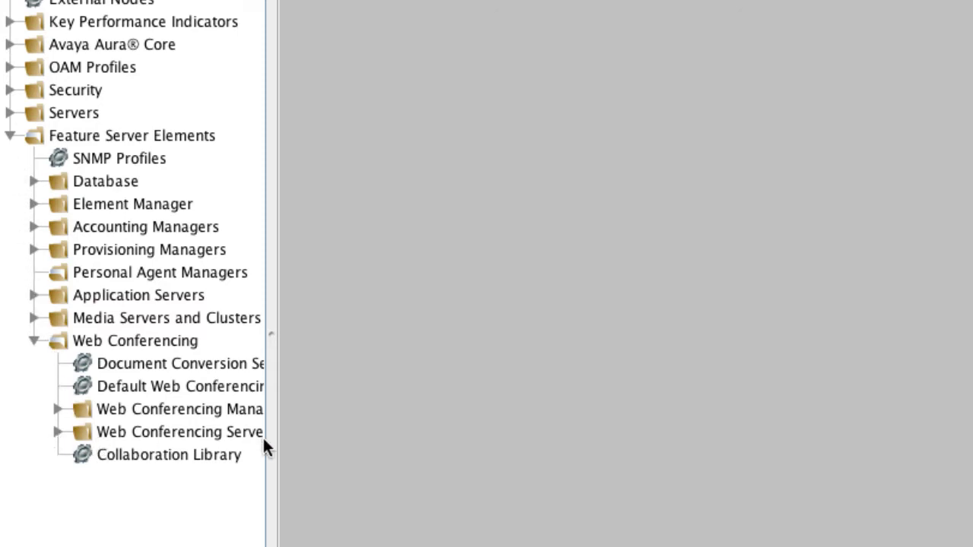
pyautogui.moveTo(271, 447); pyautogui.dragTo(396, 427)
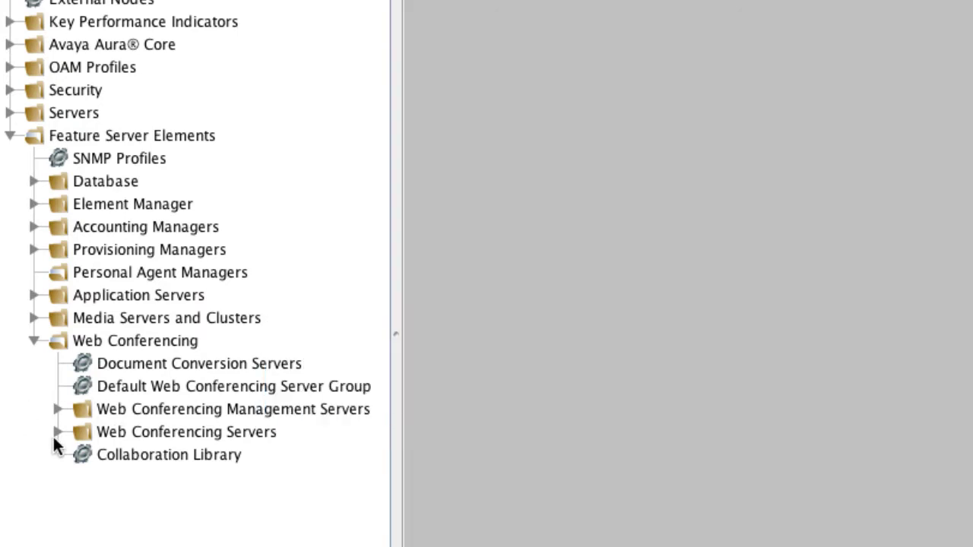
pyautogui.click(57, 432)
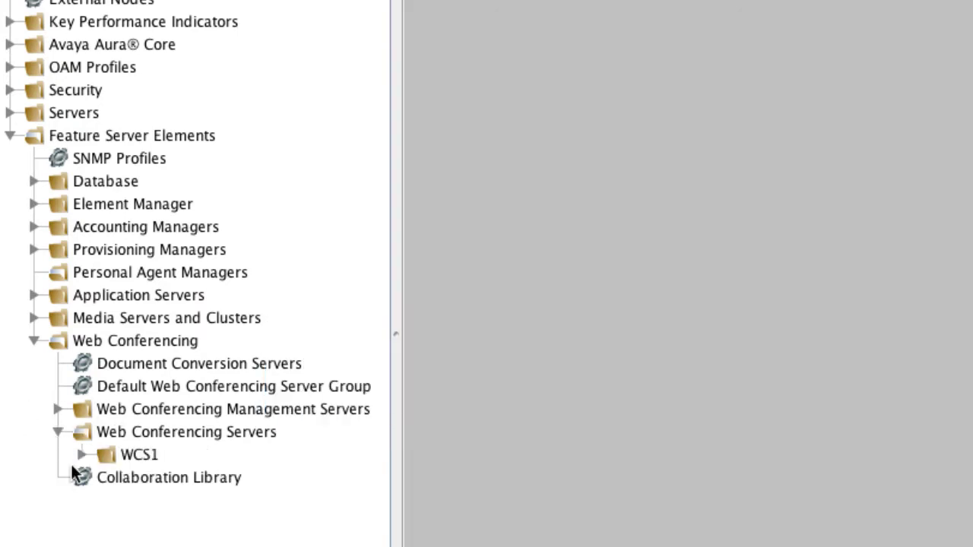
pyautogui.click(80, 455)
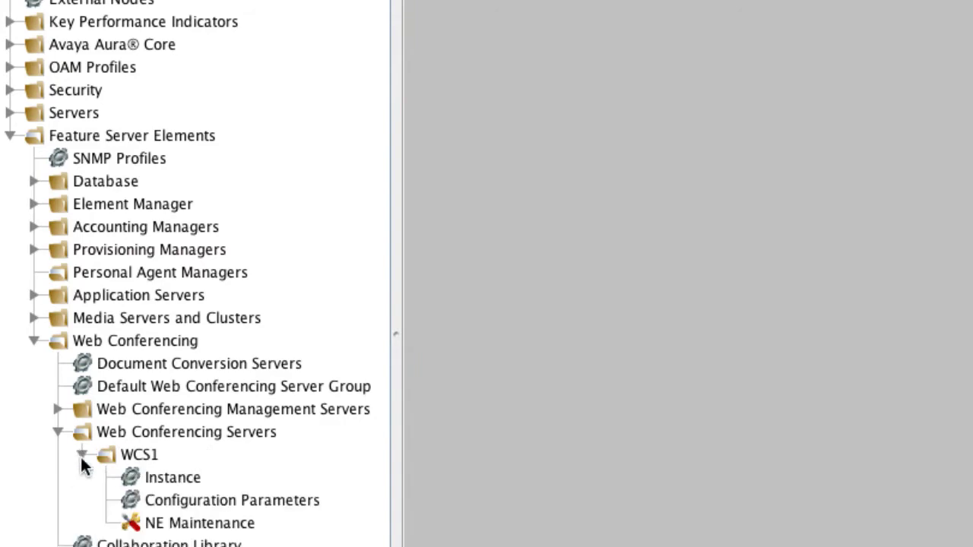
pyautogui.doubleClick(204, 524)
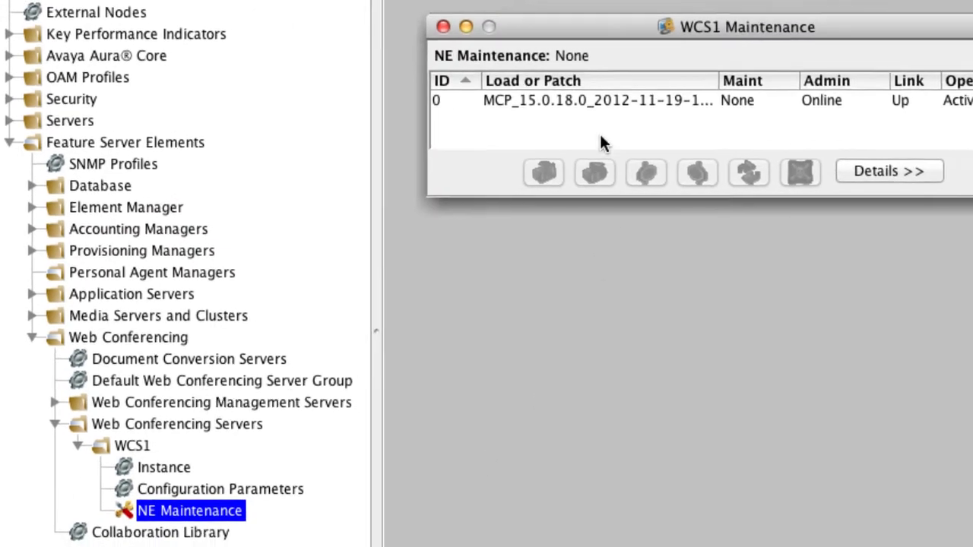
# Stop the WCS1 instance, display its maintenance details and close the maintenance window
pyautogui.click(596, 104)
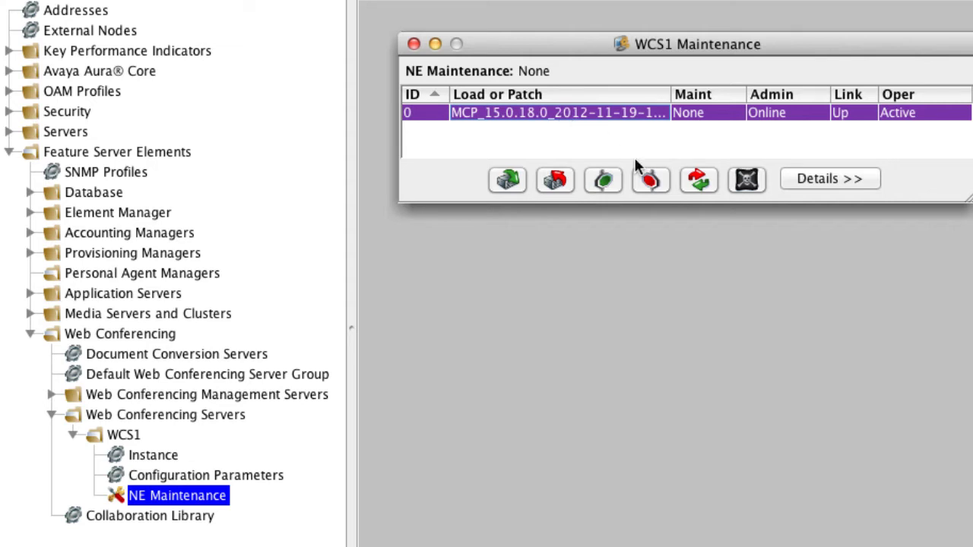
pyautogui.click(660, 190)
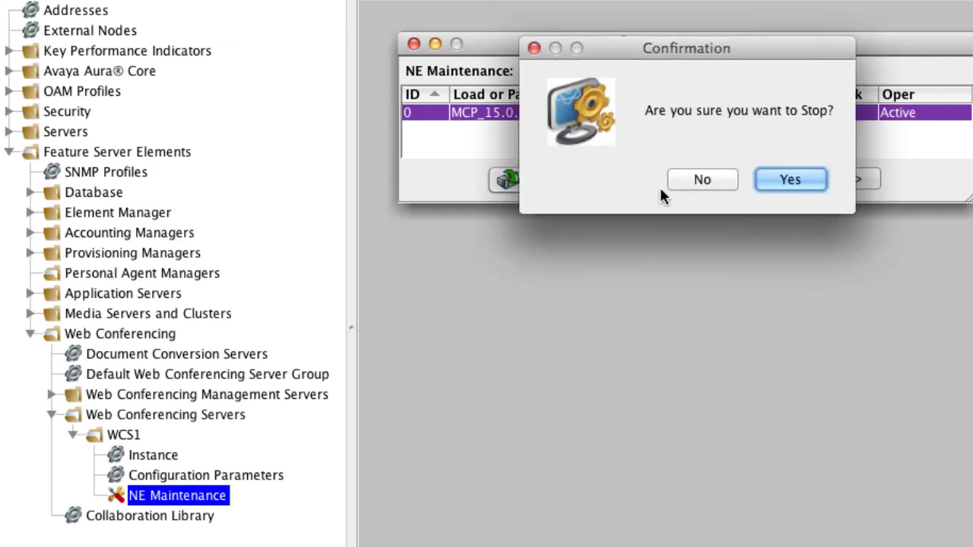
pyautogui.click(757, 185)
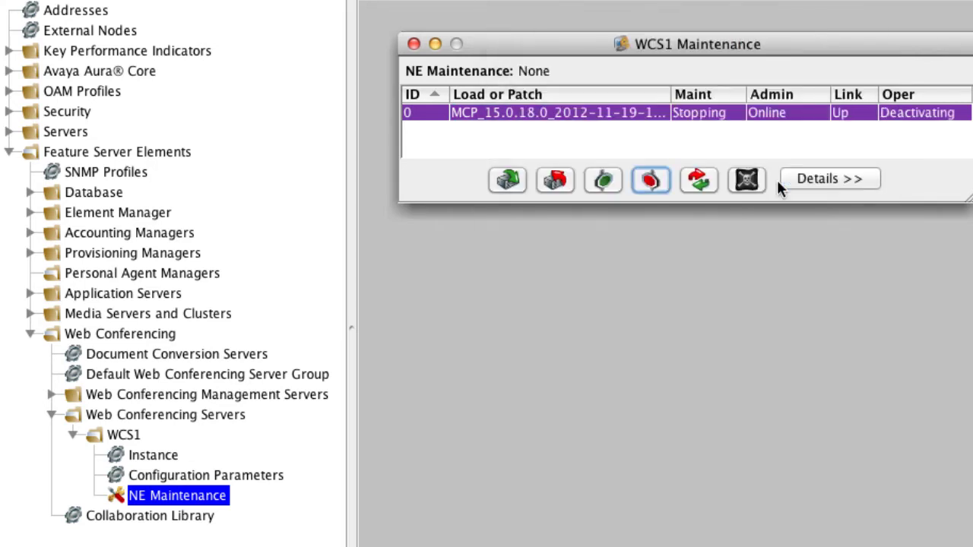
pyautogui.click(818, 178)
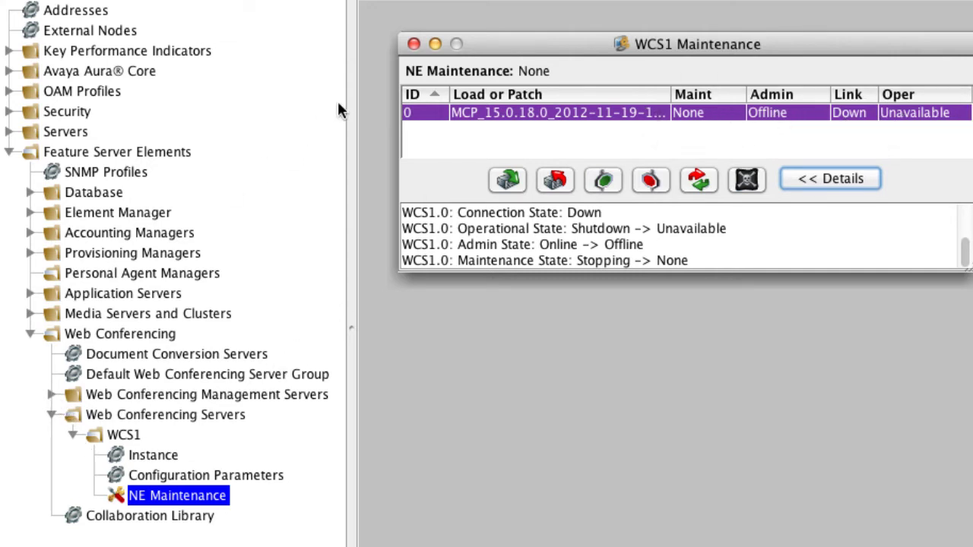
pyautogui.click(414, 44)
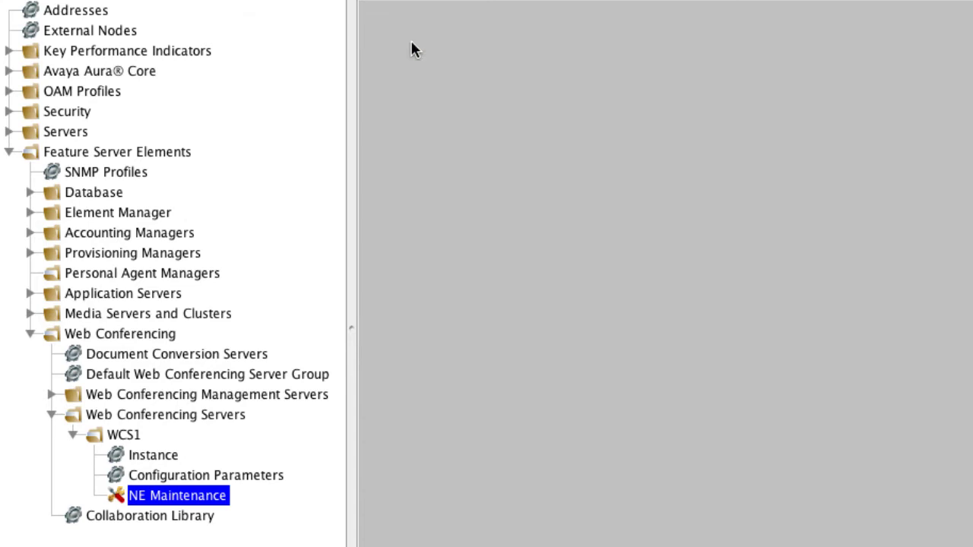
# Stop the web conferencing management server WCMS1 instance through its NE Maintenance
pyautogui.click(51, 395)
pyautogui.click(72, 415)
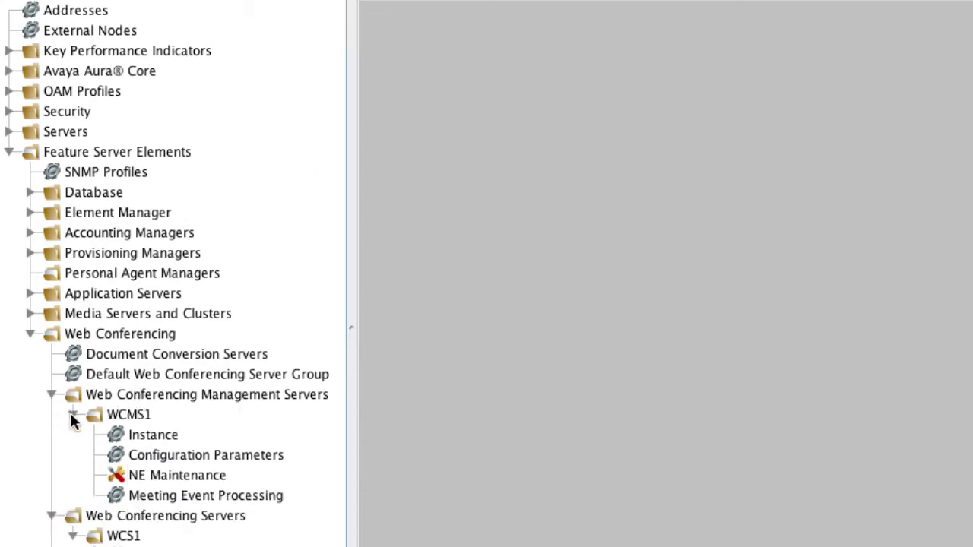
pyautogui.doubleClick(157, 475)
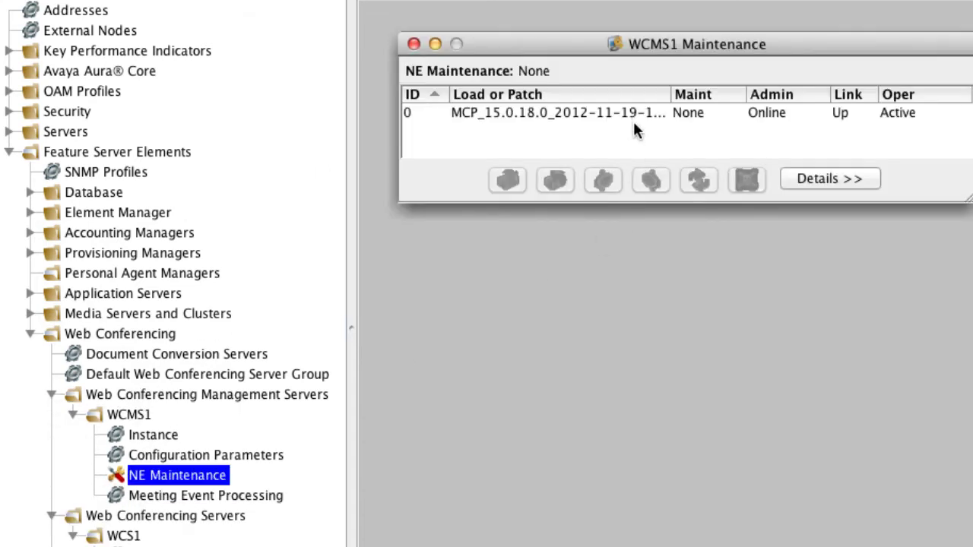
pyautogui.click(633, 112)
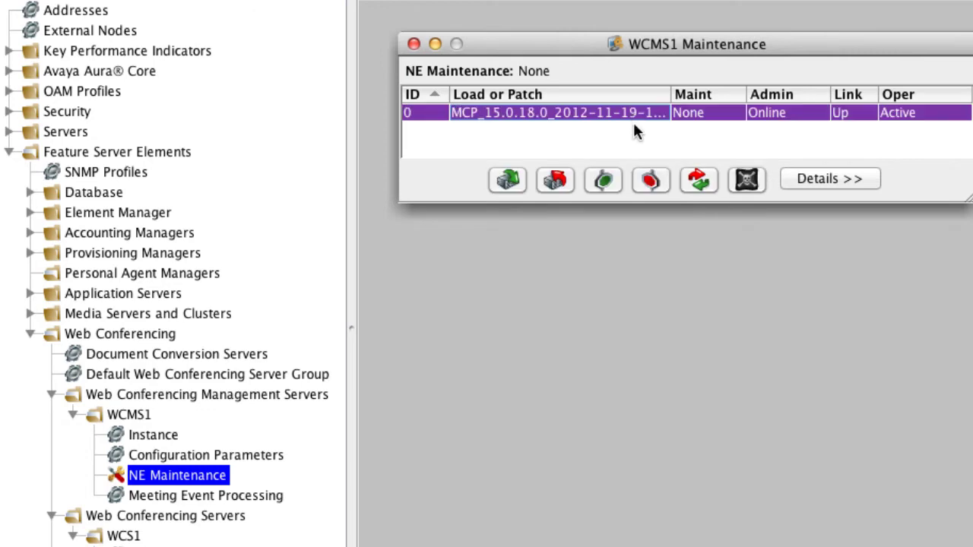
pyautogui.click(662, 185)
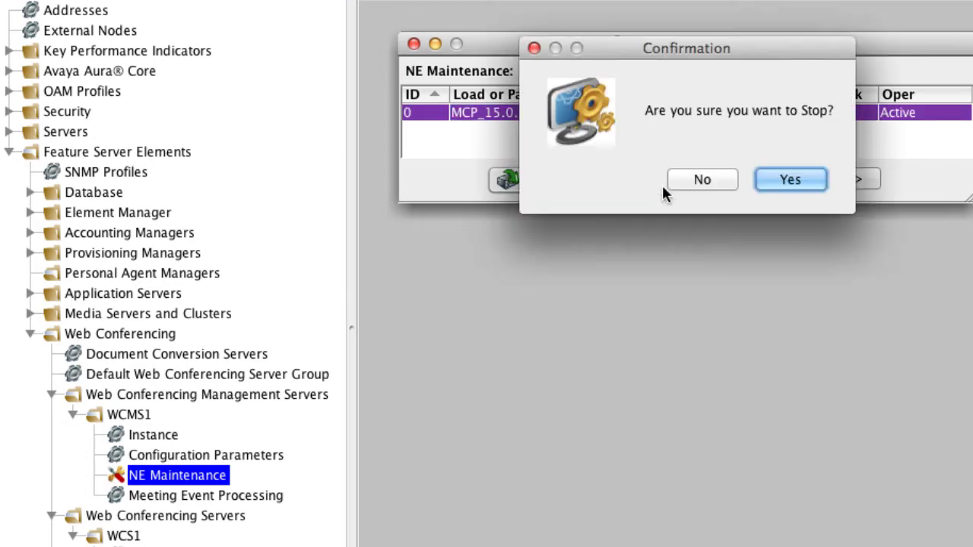
pyautogui.click(784, 183)
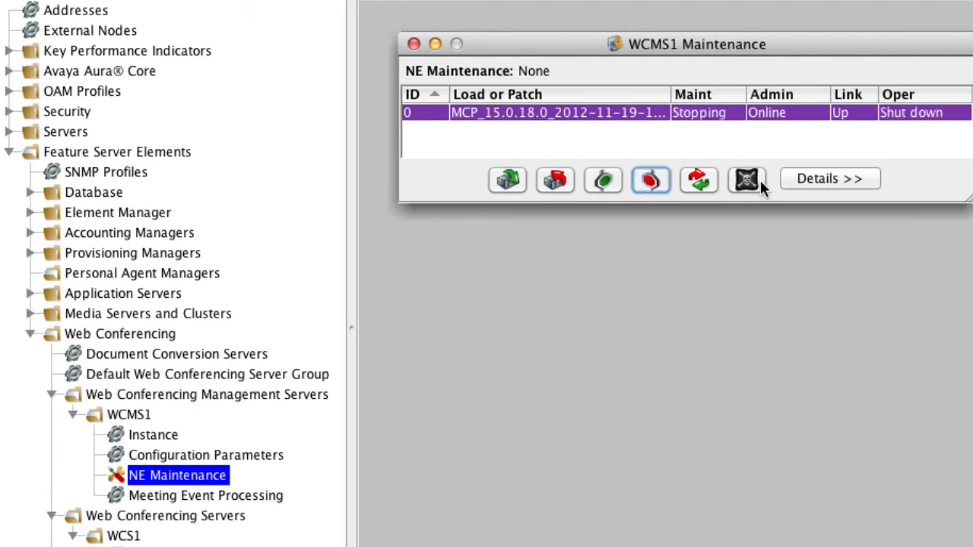
# Stop the MediaServer1 instance through its NE Maintenance and close the maintenance window
pyautogui.click(30, 314)
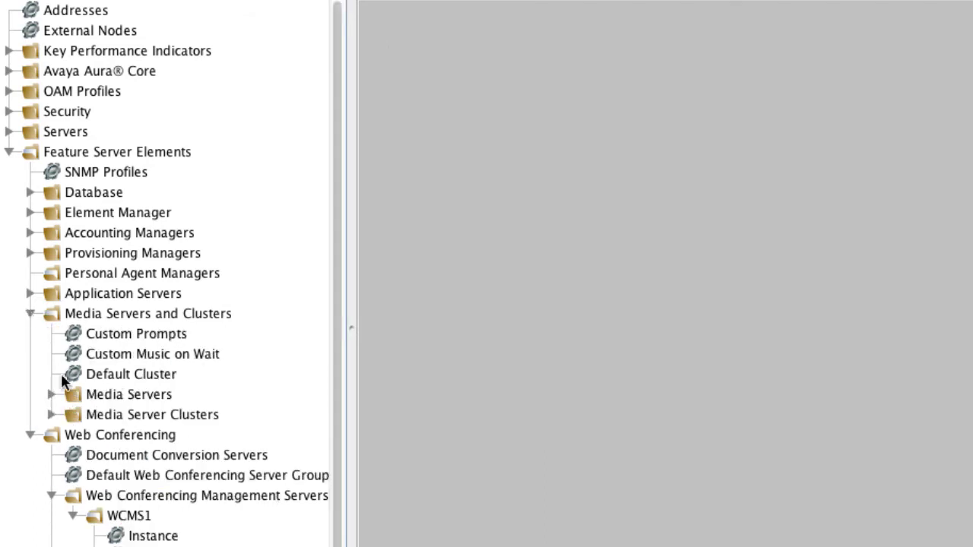
pyautogui.click(50, 395)
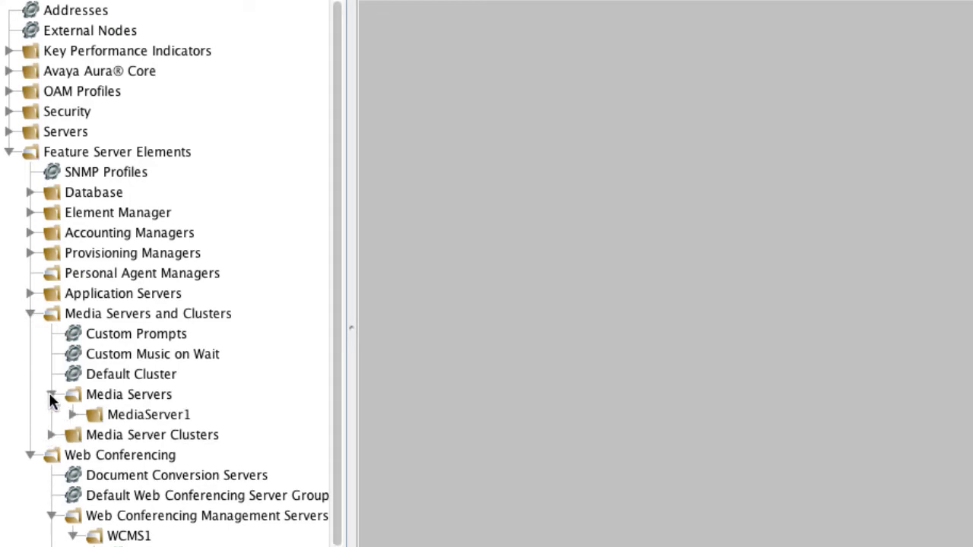
pyautogui.click(72, 415)
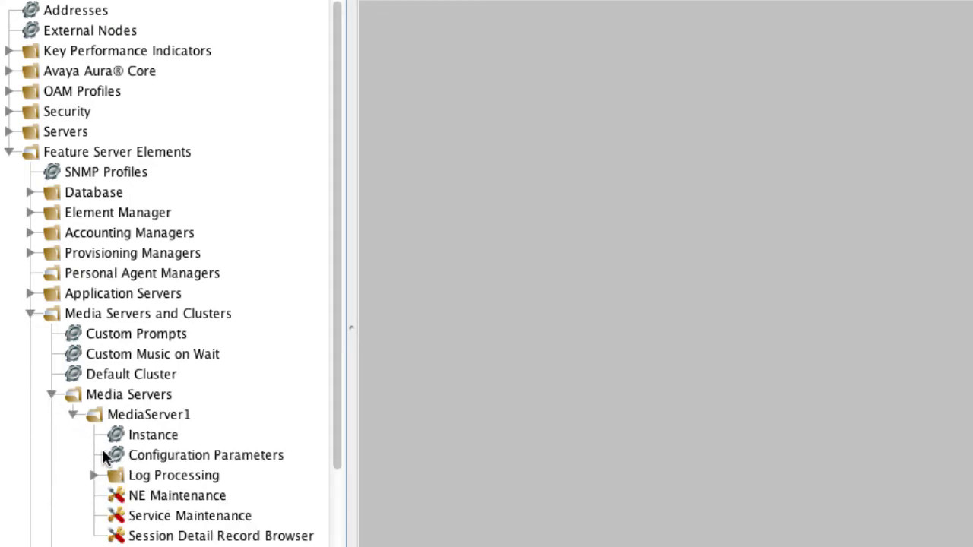
pyautogui.doubleClick(221, 498)
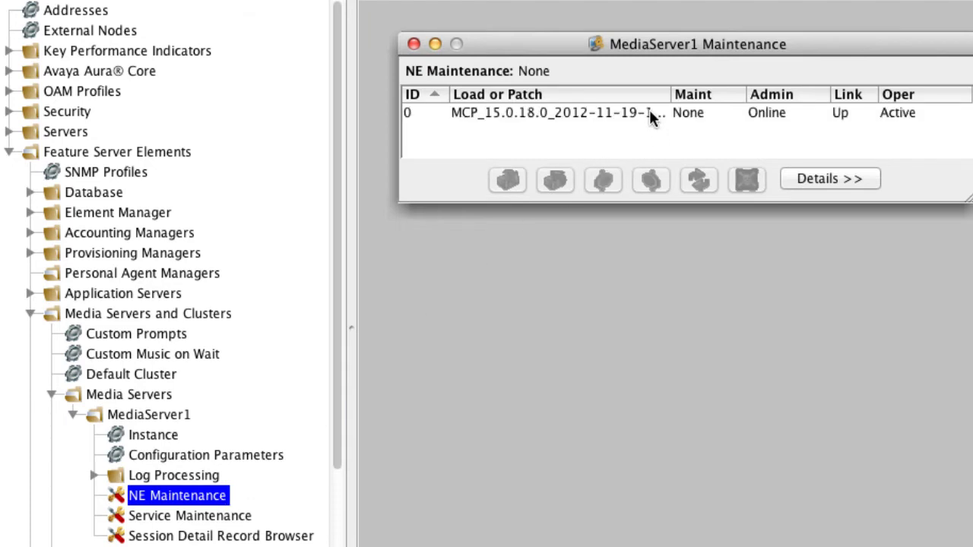
pyautogui.click(649, 114)
pyautogui.click(655, 186)
pyautogui.click(766, 181)
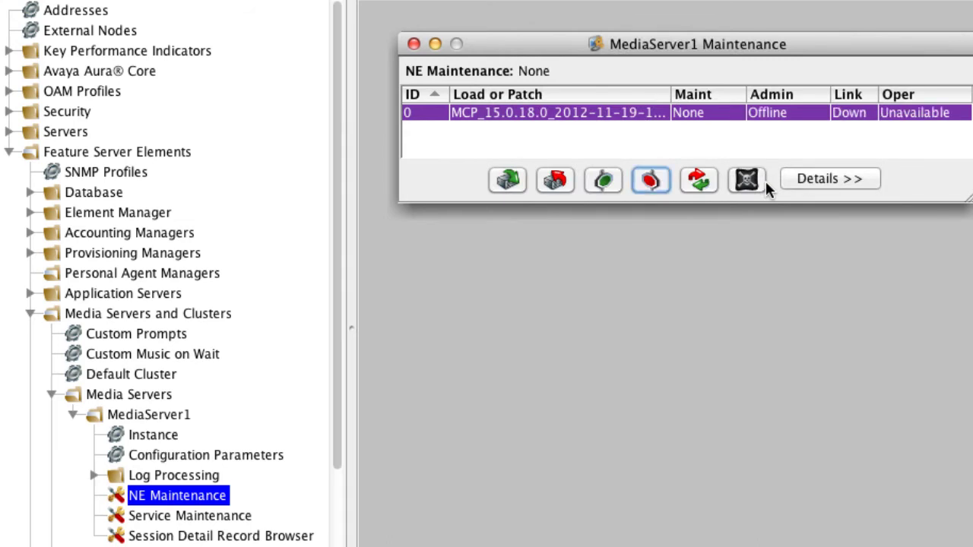
pyautogui.press('super+w')
# Stop the application server AS1 instance through its NE Maintenance
pyautogui.click(30, 293)
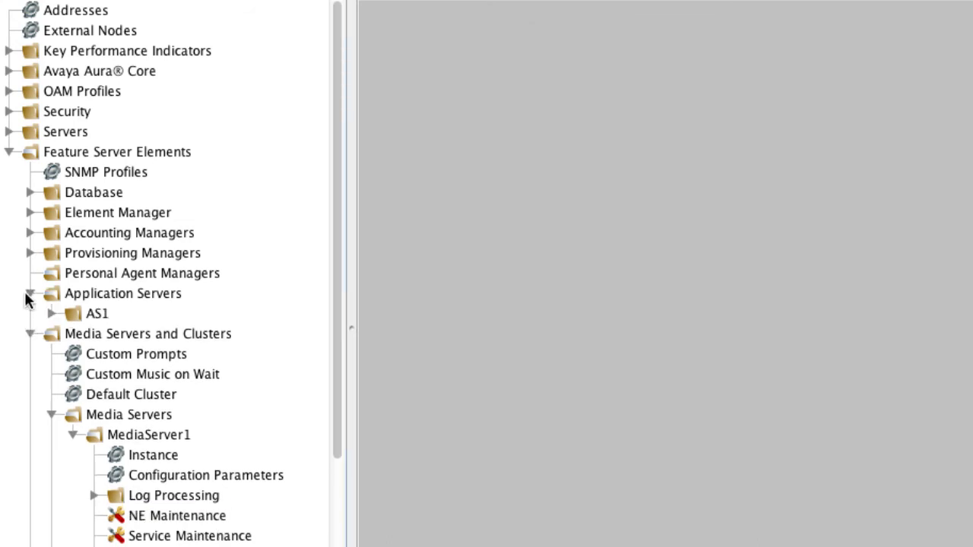
pyautogui.click(52, 313)
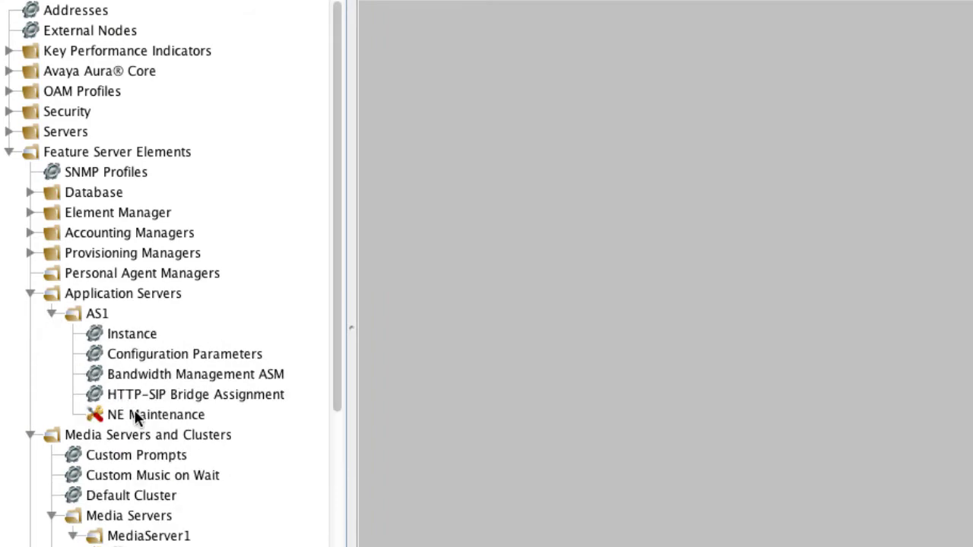
pyautogui.doubleClick(198, 415)
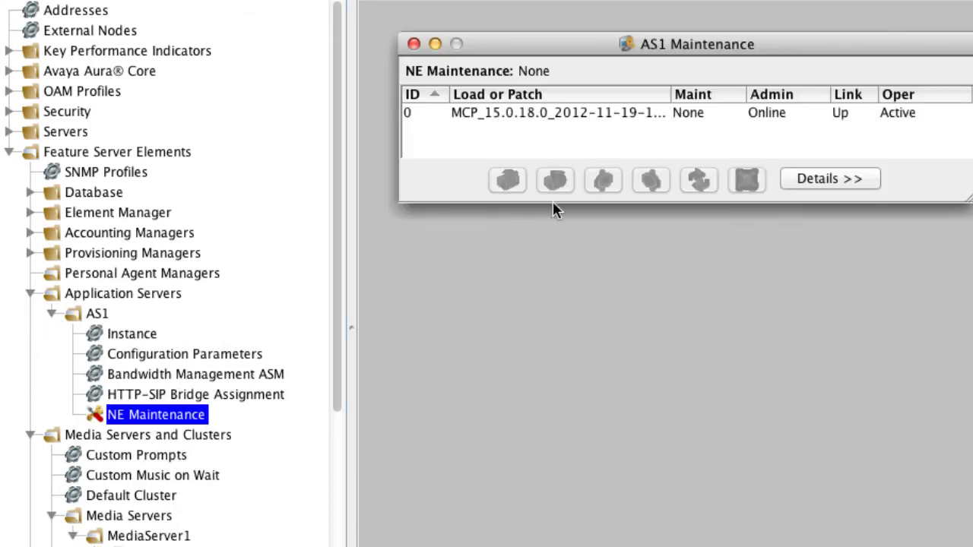
pyautogui.click(674, 114)
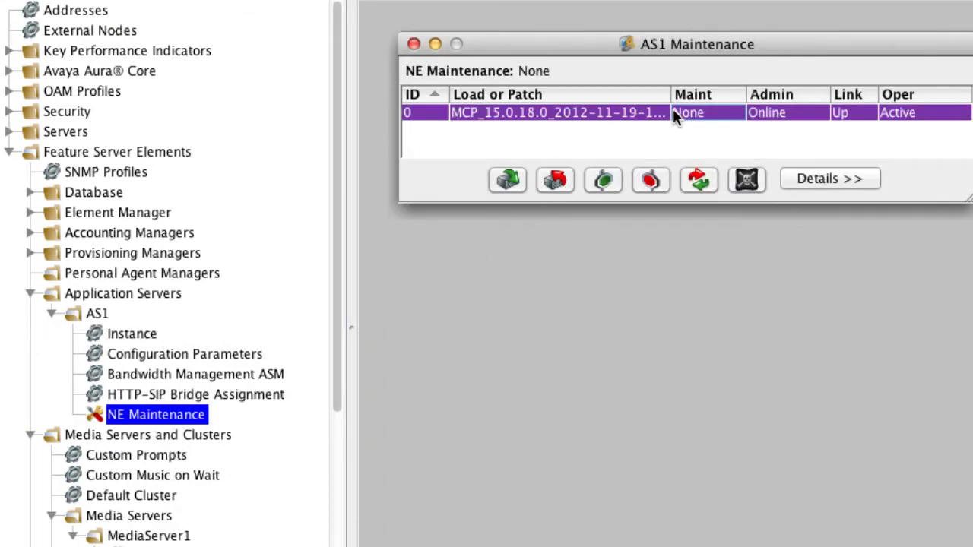
pyautogui.click(664, 186)
pyautogui.click(788, 179)
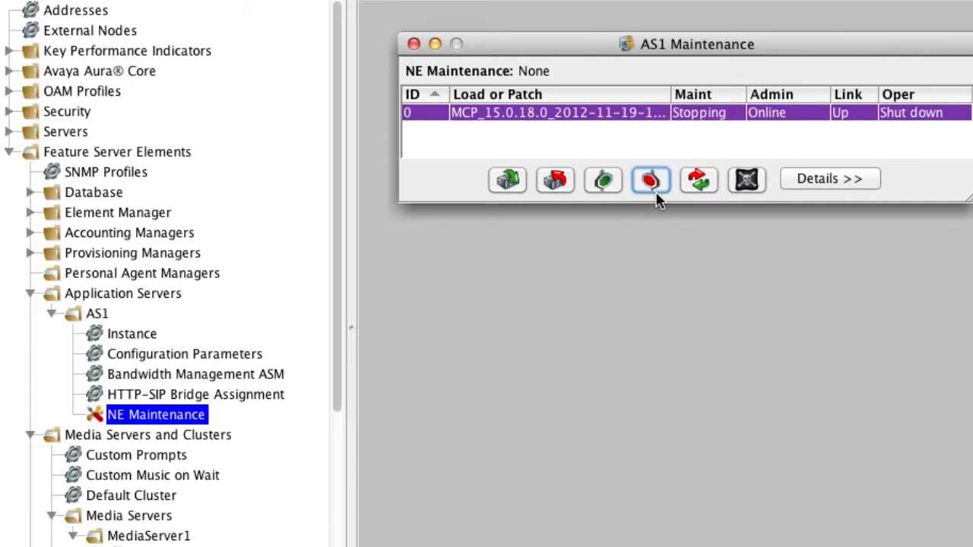
# Stop the provisioning manager PROV1 instance through its NE Maintenance
pyautogui.click(29, 253)
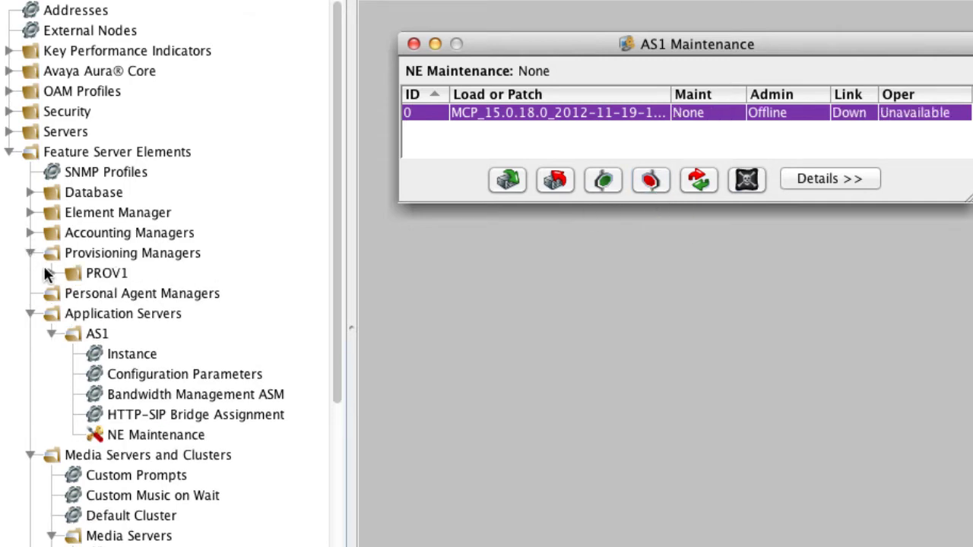
pyautogui.click(51, 274)
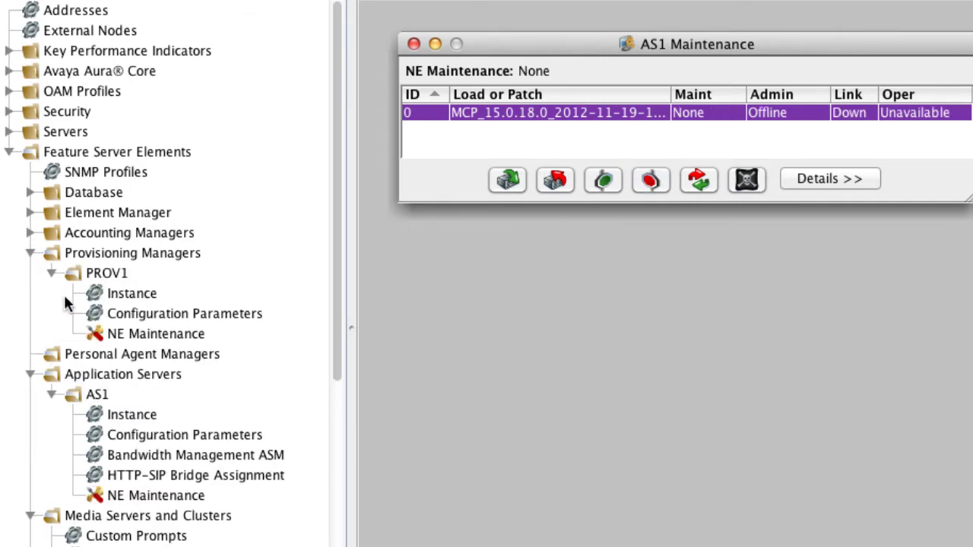
pyautogui.doubleClick(161, 337)
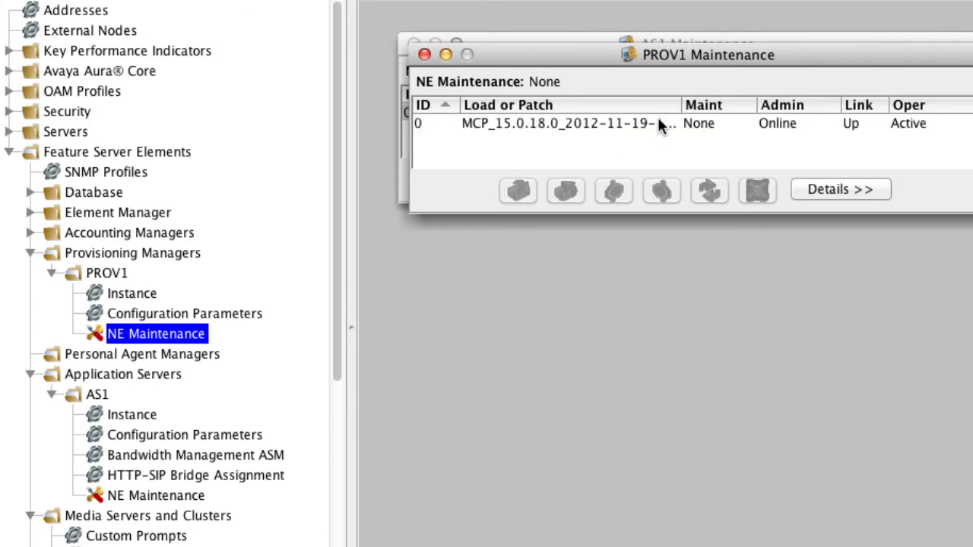
pyautogui.click(669, 122)
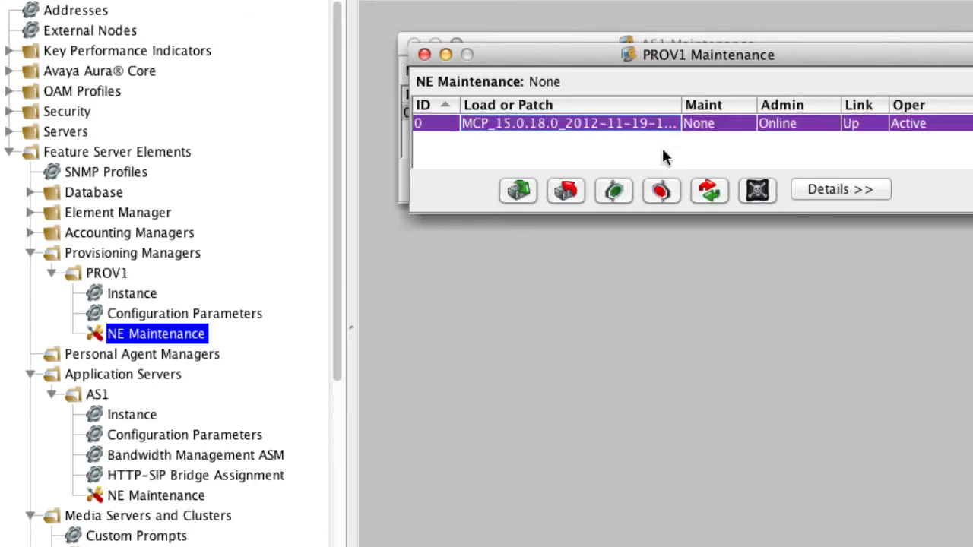
pyautogui.click(673, 195)
pyautogui.click(779, 194)
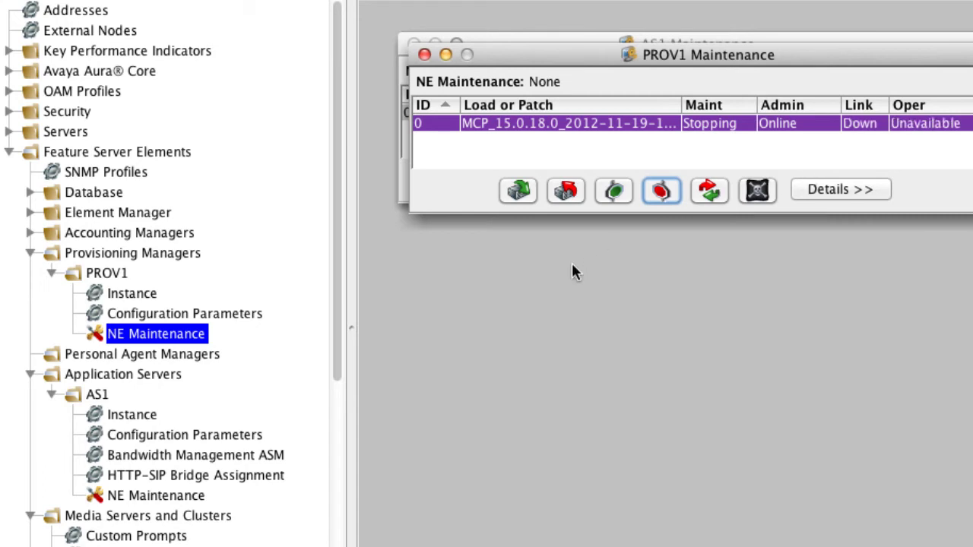
# Stop the accounting manager AM1 instance through its NE Maintenance
pyautogui.click(30, 234)
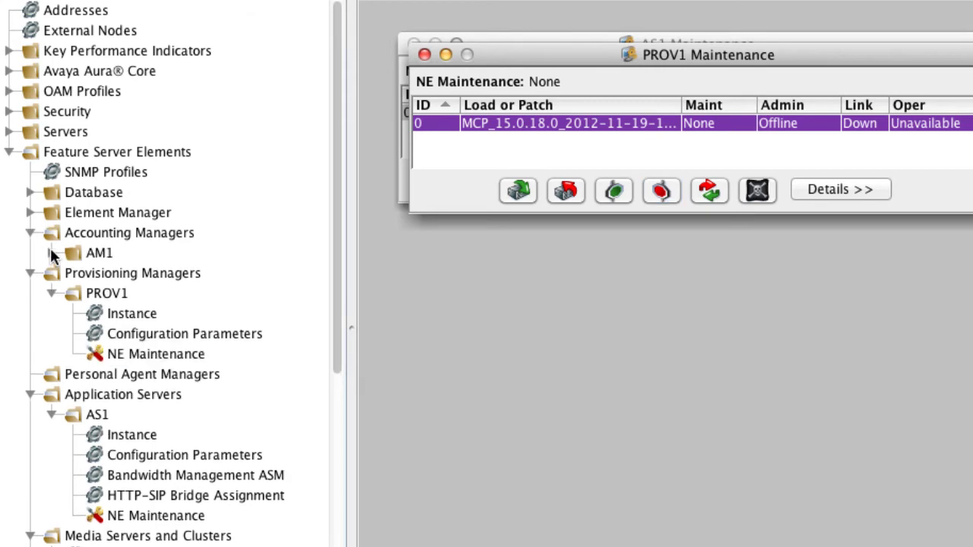
pyautogui.click(52, 254)
pyautogui.doubleClick(152, 314)
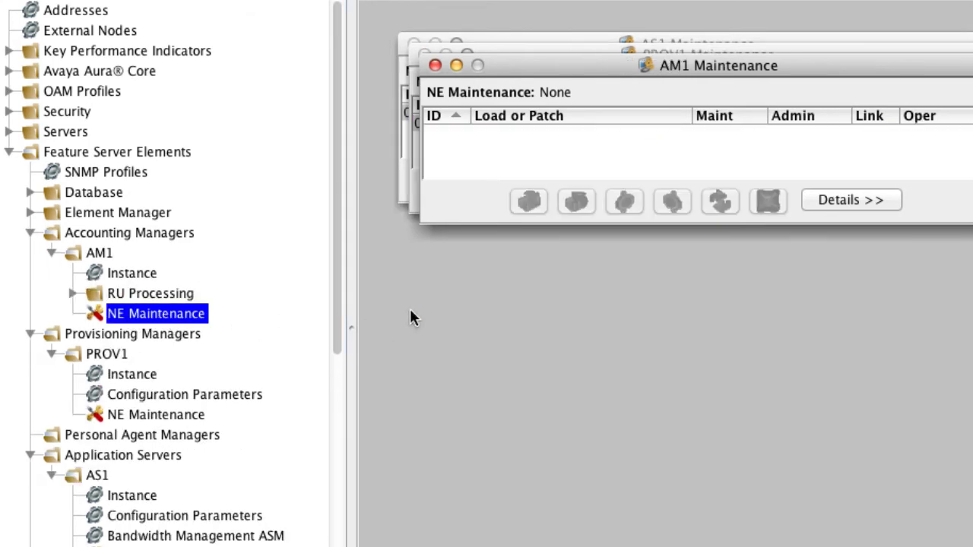
pyautogui.click(686, 134)
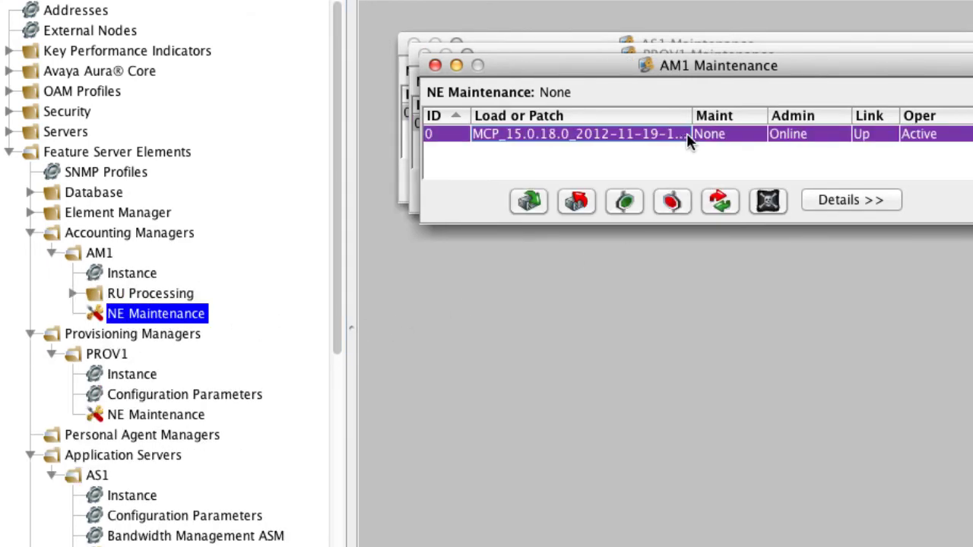
pyautogui.click(675, 203)
pyautogui.click(802, 199)
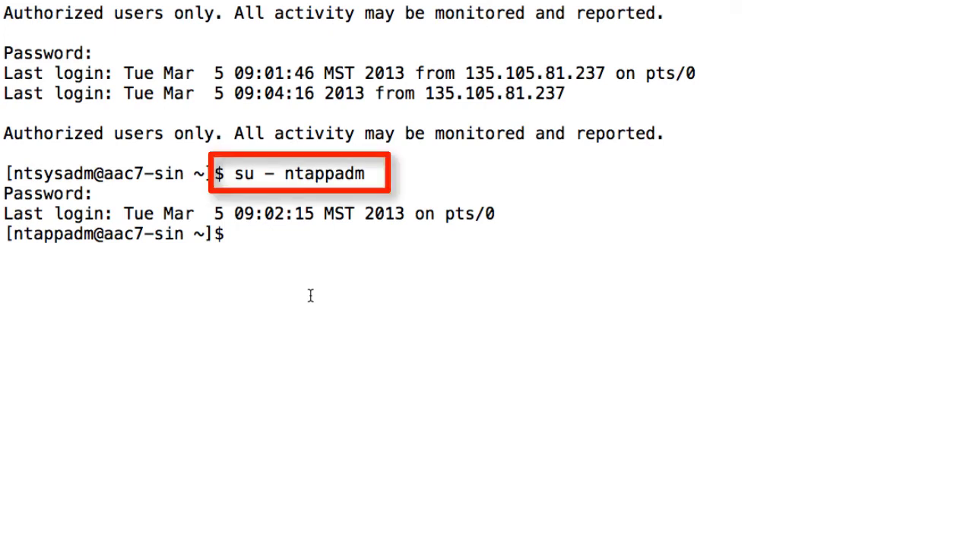
# Stop the Element Manager with emStop.pl and dismiss the lost-connection warning in the Element Manager Console
pyautogui.write(';')
pyautogui.press('BackSpace')
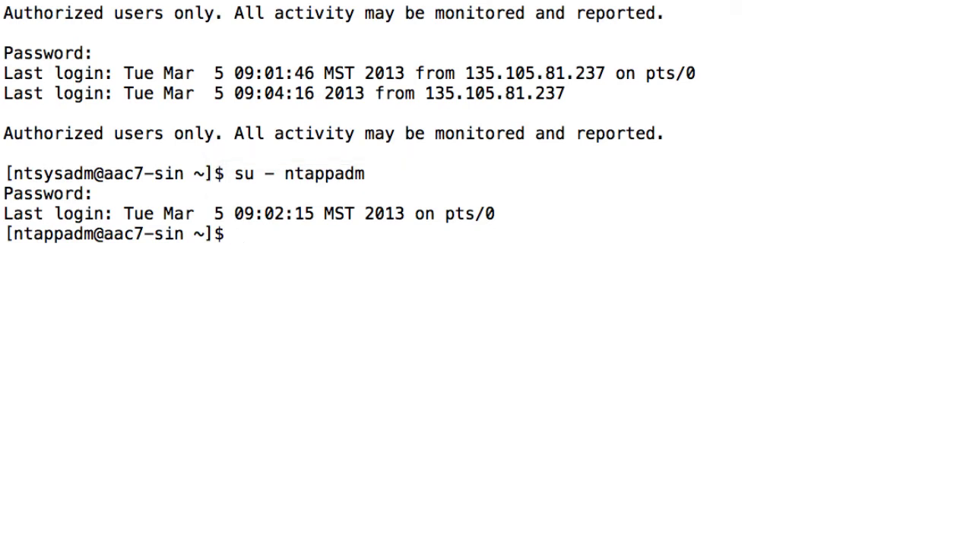
pyautogui.write('emStop.pl')
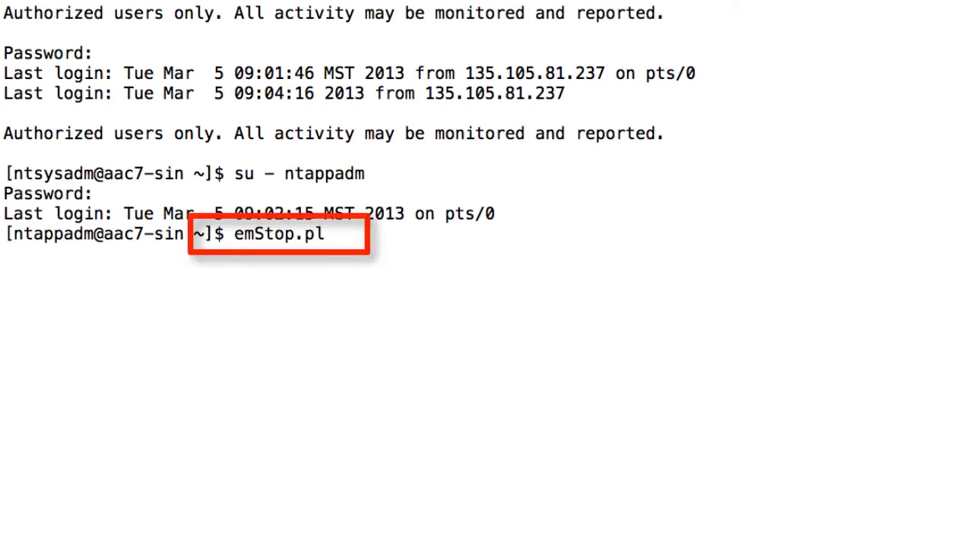
pyautogui.press('Return')
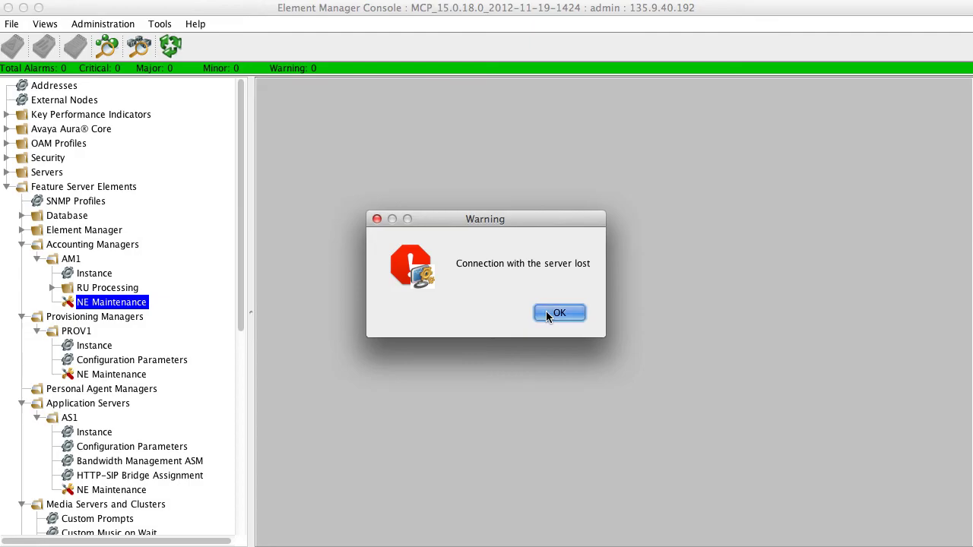
pyautogui.click(546, 311)
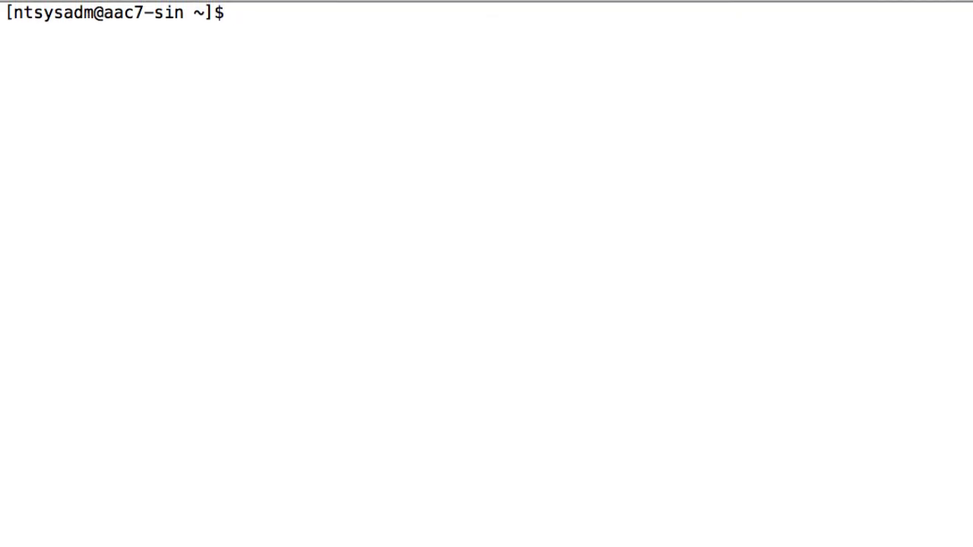
# Stop the database from the ntsysadm terminal session with stopDB, entering the sudo password
pyautogui.write('stopDB')
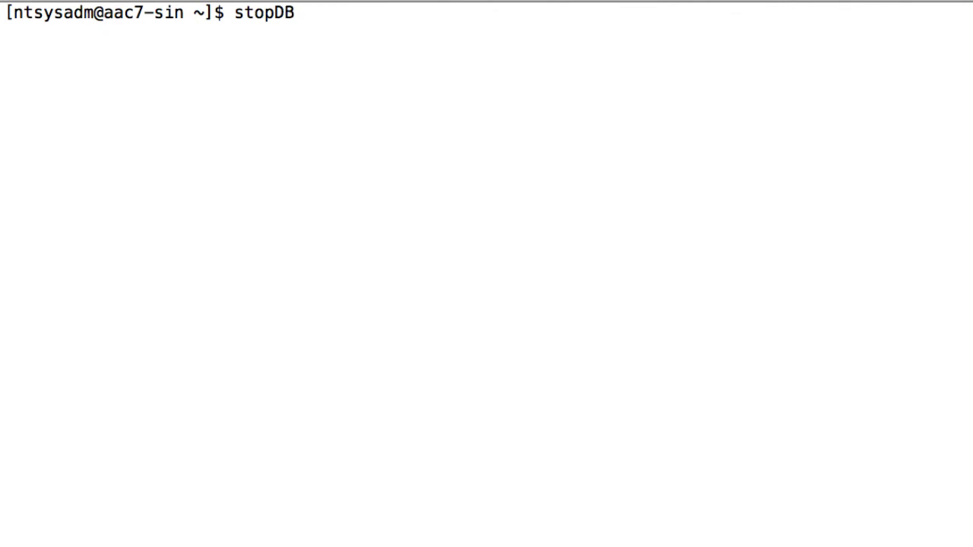
pyautogui.press('Return')
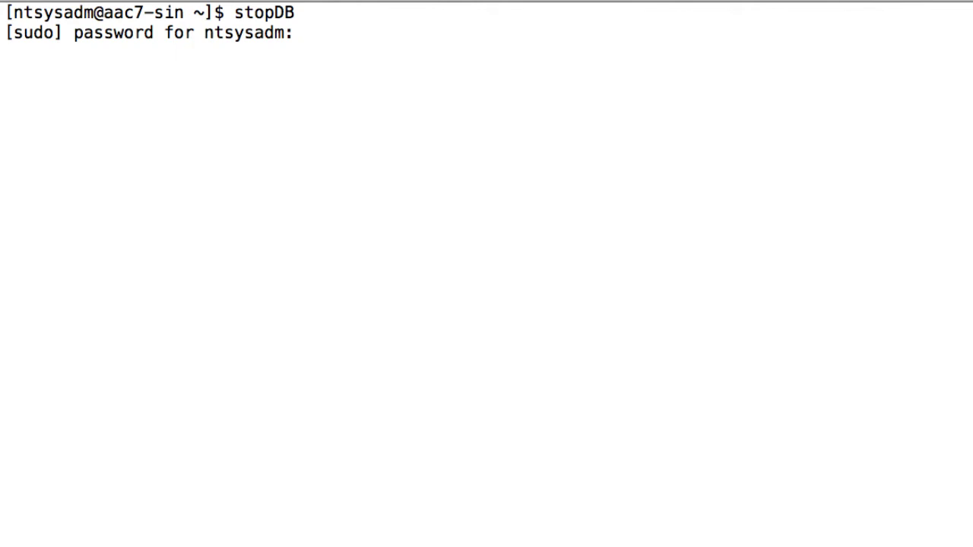
pyautogui.press('Return')
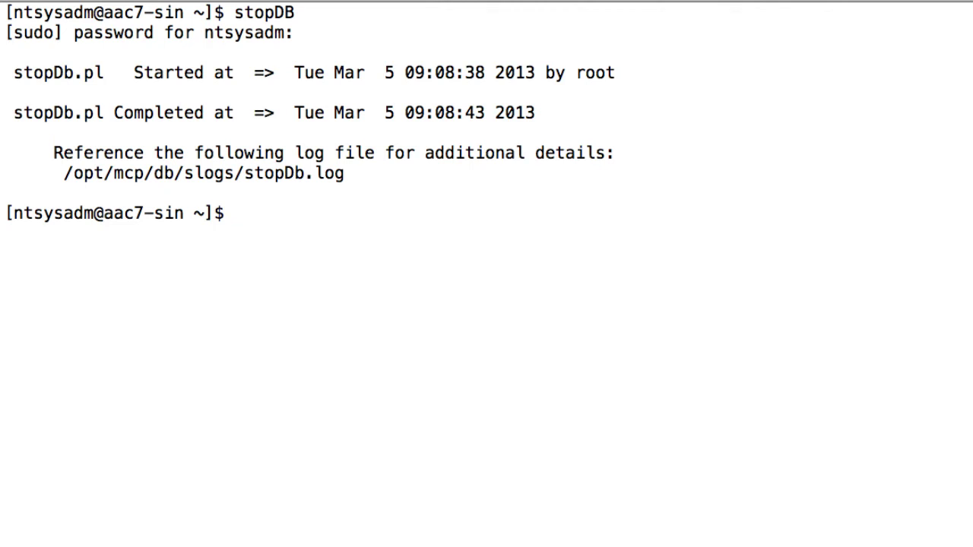
# Stop database replication with stopRep and clear the terminal screen
pyautogui.write('stopRep')
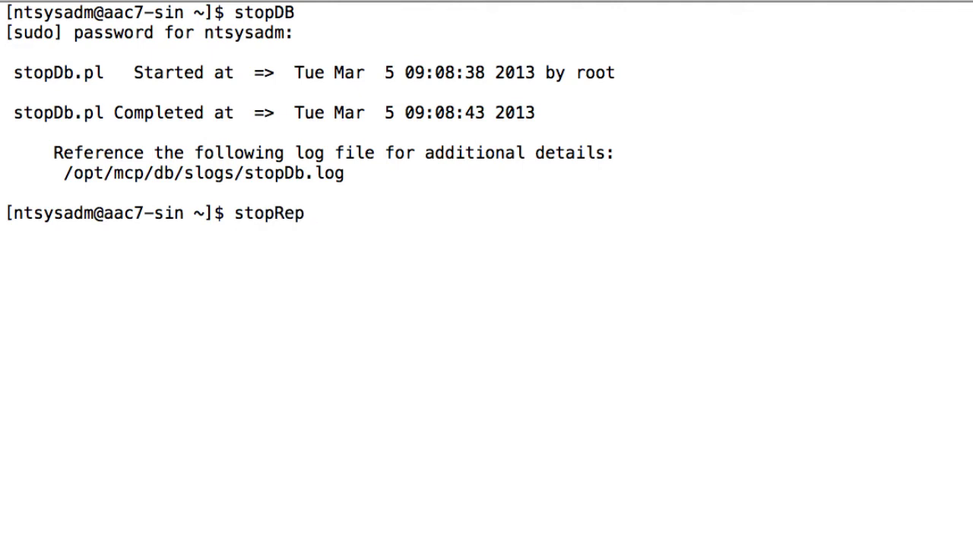
pyautogui.press('Return')
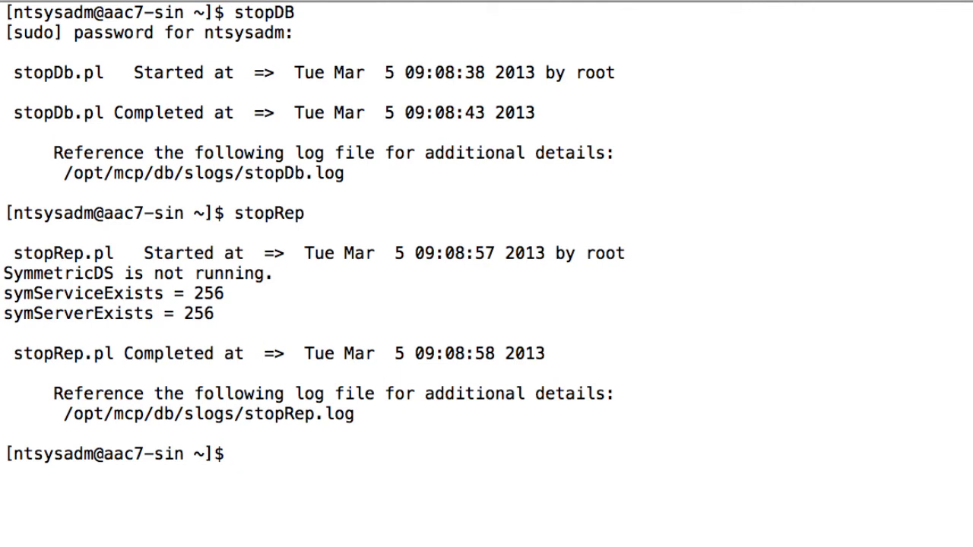
pyautogui.hotkey('ctrl', 'l')
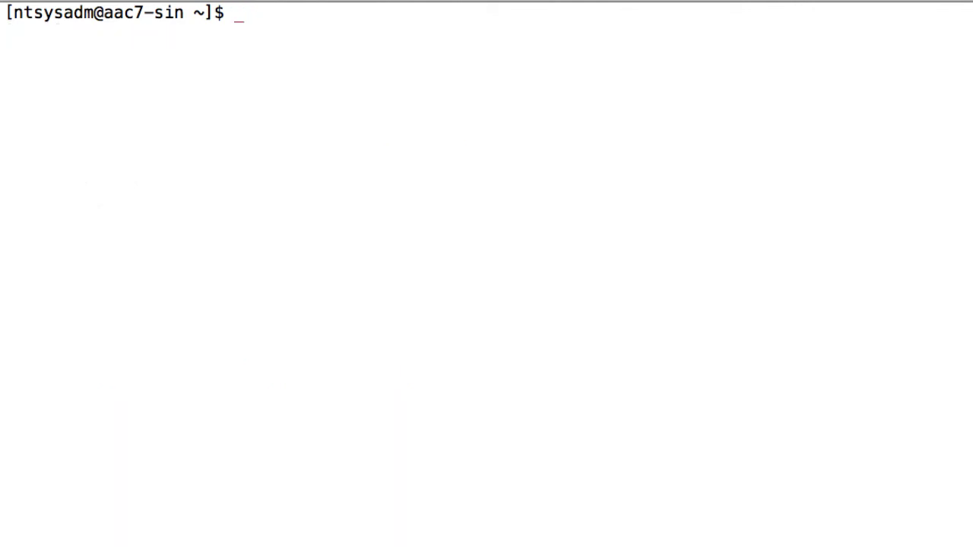
# Switch to the root account with su - root, entering the root password
pyautogui.write('su - root')
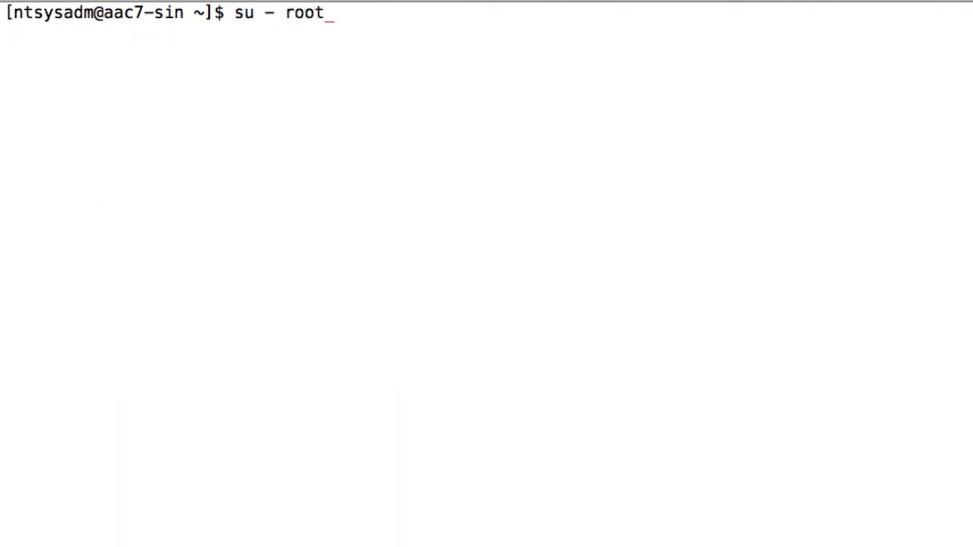
pyautogui.press('Return')
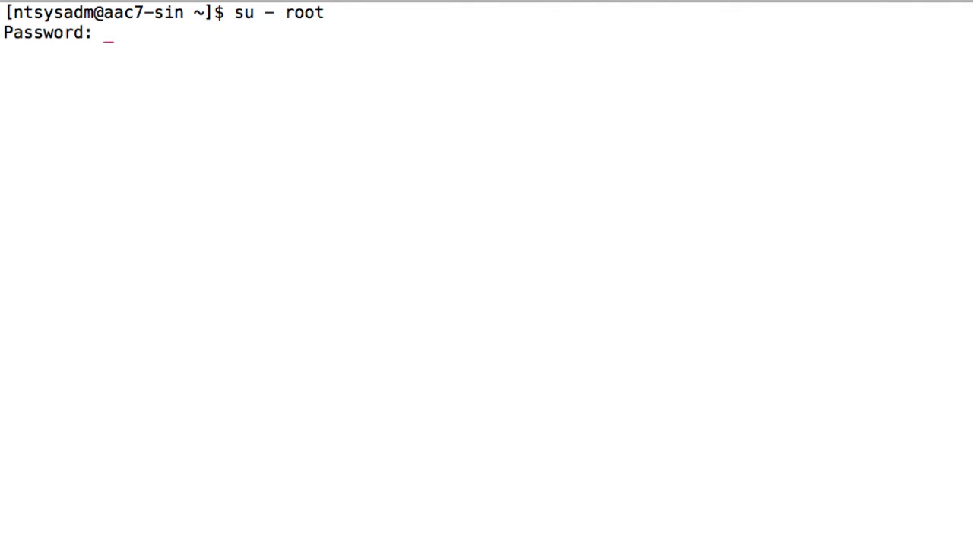
pyautogui.press('Return')
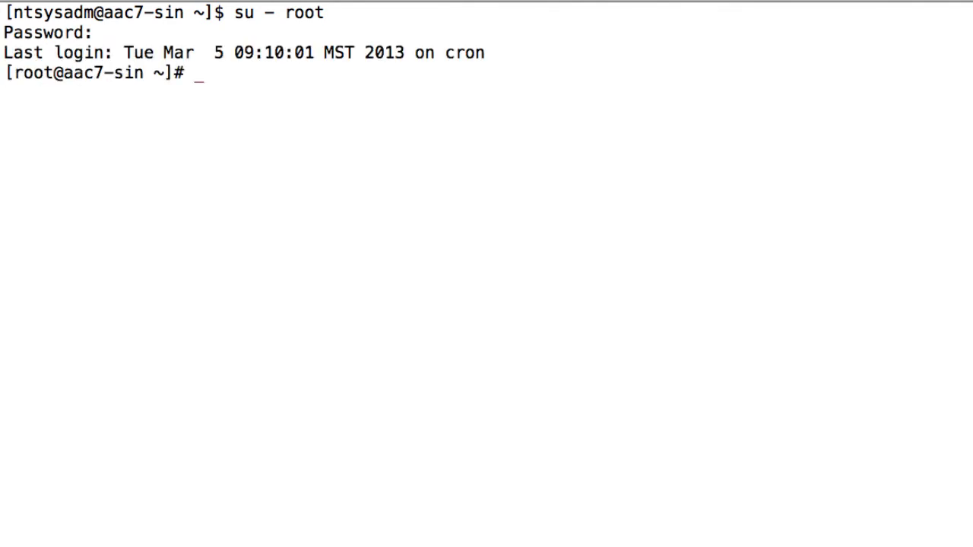
# Run shutdown without arguments for its usage and bring the server down immediately with shutdown now
pyautogui.write('shutdown')
pyautogui.press('Return')
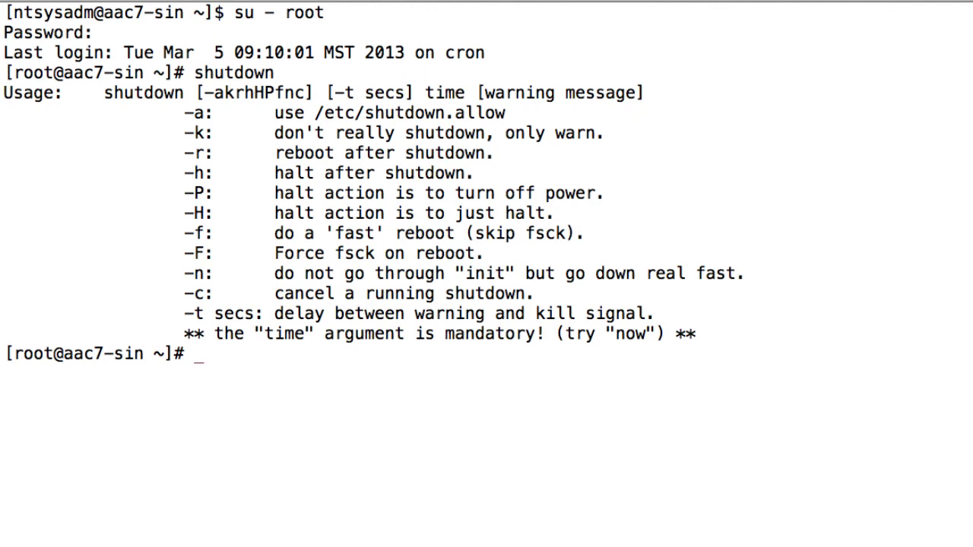
pyautogui.write('shutdown now')
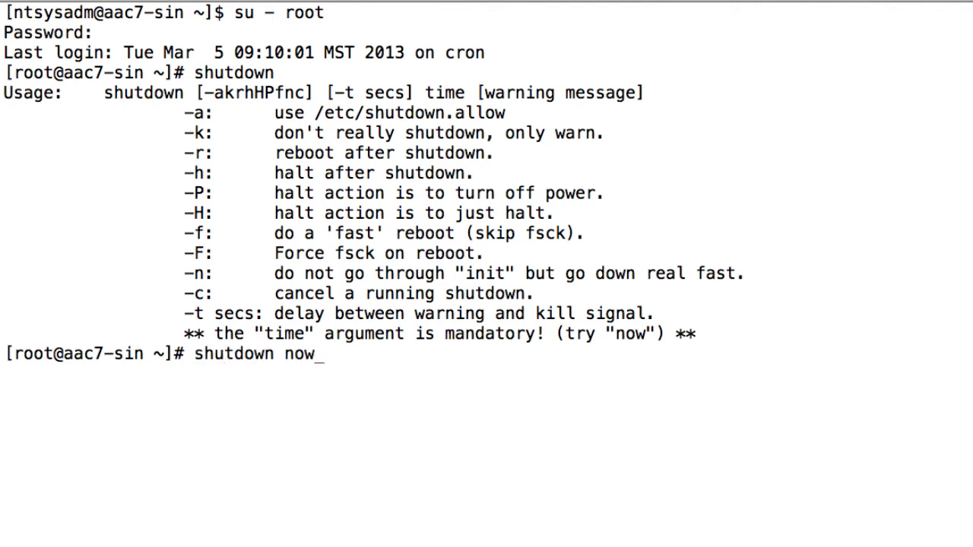
pyautogui.press('Return')
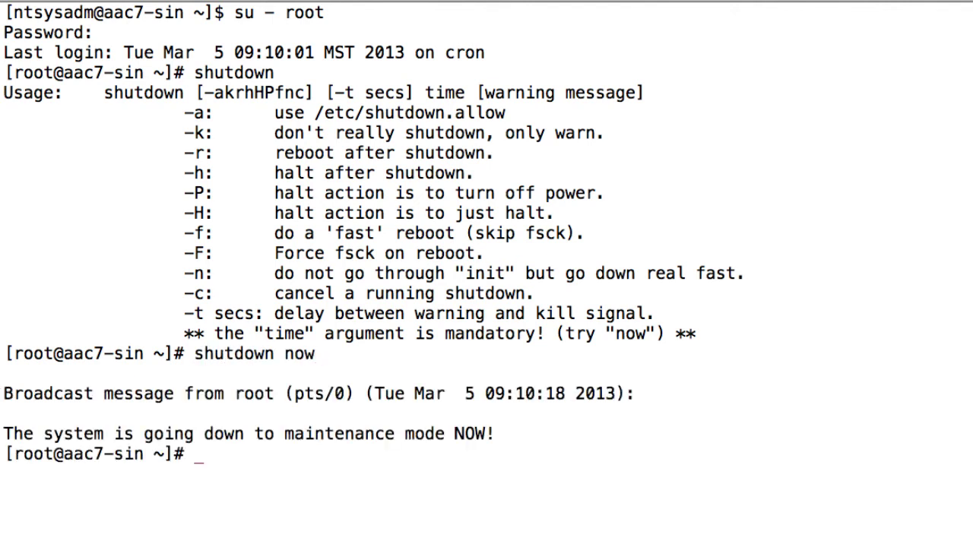